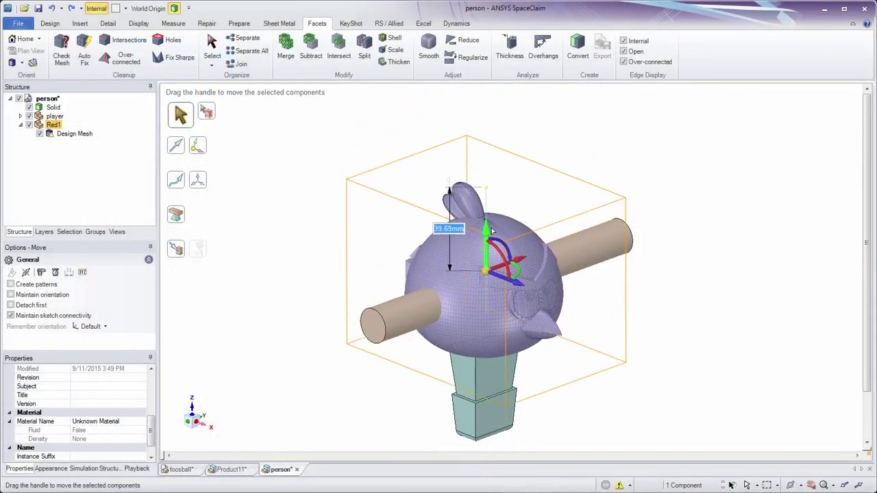
Step: Start merging the bird-head mesh with the foosball player figure
{"action": "left_click", "coordinate": [286, 50]}
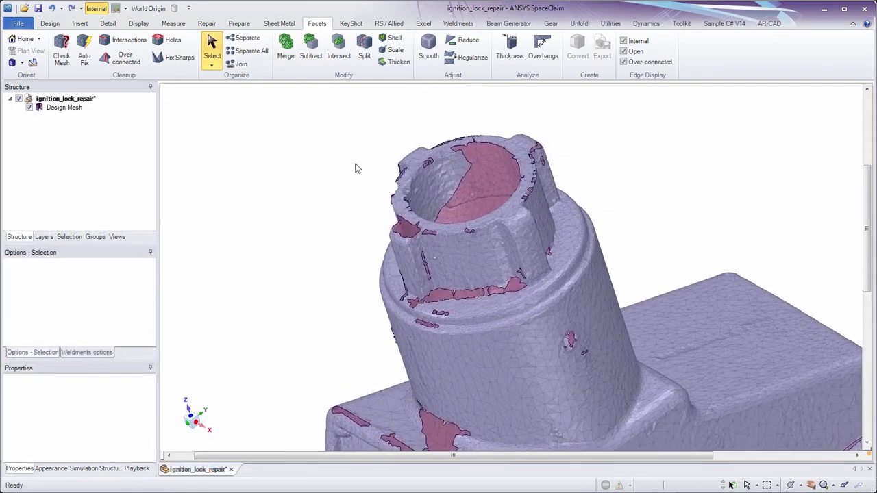
Step: Check the ignition lock's design mesh for problems and repair it with Auto Fix
{"action": "left_click", "coordinate": [65, 108]}
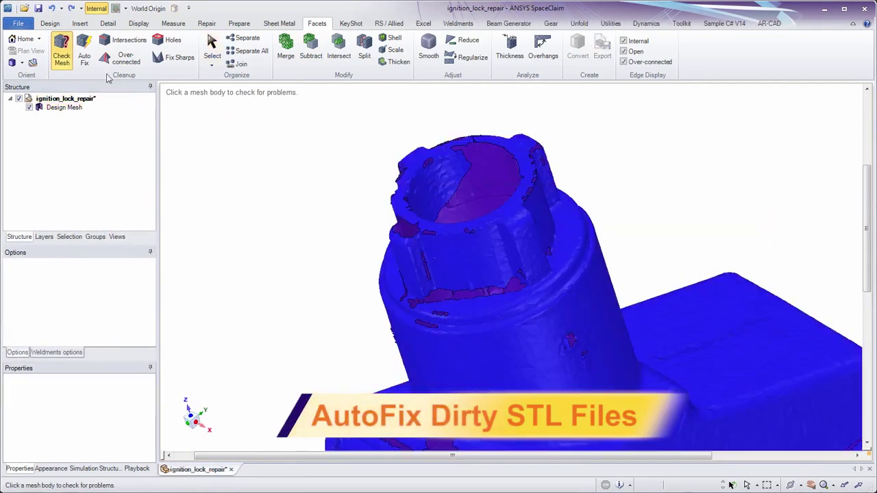
{"action": "left_click", "coordinate": [84, 55]}
{"action": "left_click", "coordinate": [74, 109]}
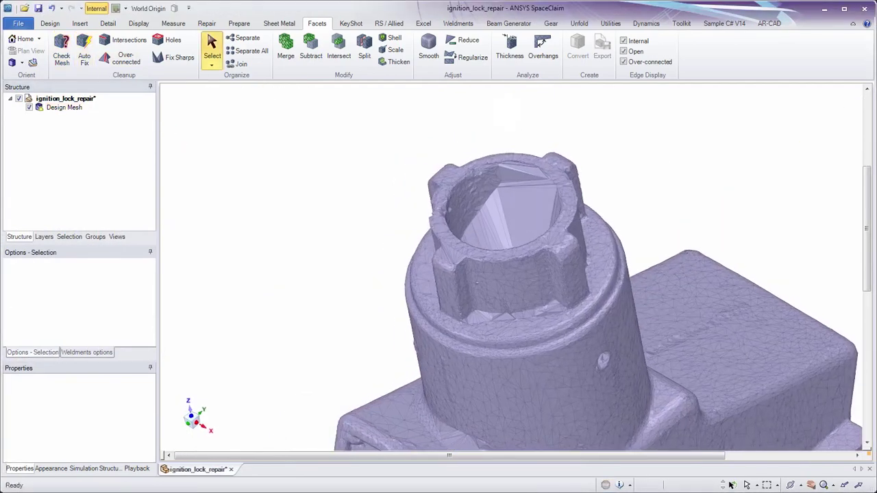
{"action": "middle_click_drag", "start_coordinate": [562, 370], "coordinate": [692, 343]}
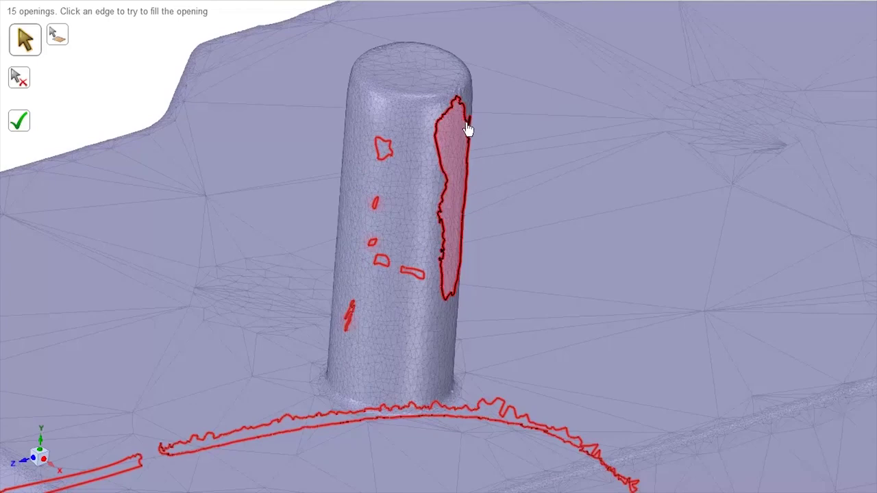
Step: Fill the large opening on the side of the raised post and the long jagged gap along the curved edge
{"action": "left_click", "coordinate": [466, 126]}
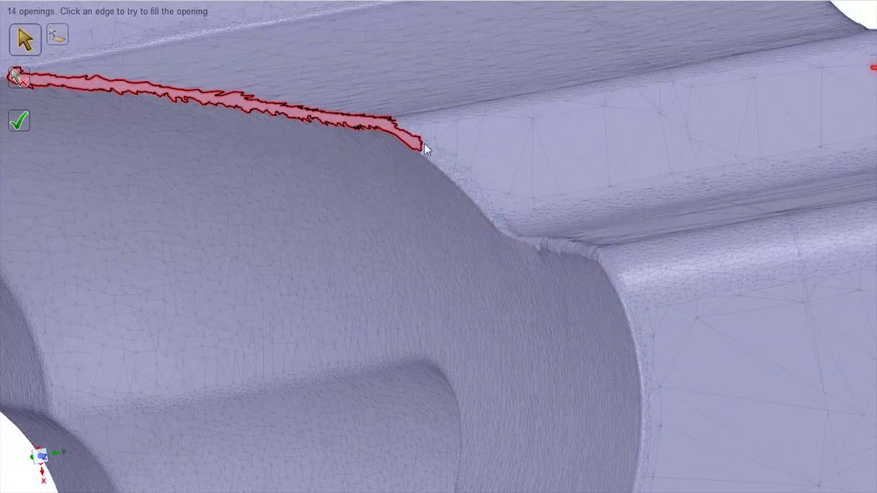
{"action": "left_click", "coordinate": [424, 149]}
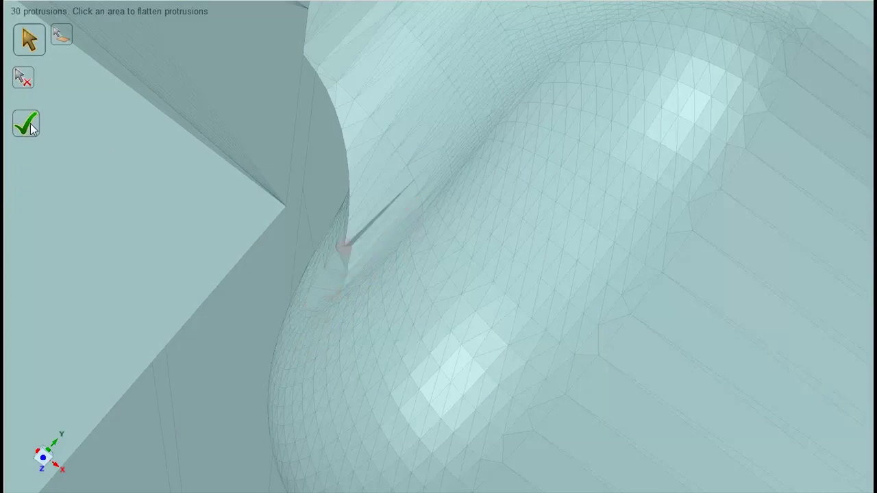
{"action": "mouse_move", "coordinate": [363, 296]}
{"action": "middle_mouse_down"}
{"action": "mouse_move", "coordinate": [398, 278]}
{"action": "mouse_move", "coordinate": [414, 229]}
{"action": "mouse_move", "coordinate": [363, 280]}
{"action": "middle_mouse_up"}
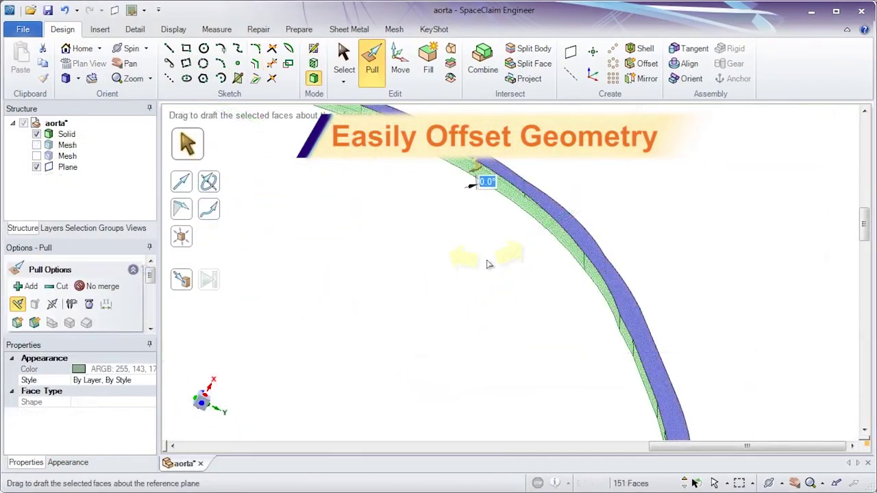
Step: Draft the selected faces of the aorta's solid locating rim by 5° and merge the rim into the aorta mesh
{"action": "type", "text": "5"}
{"action": "key", "text": "Return"}
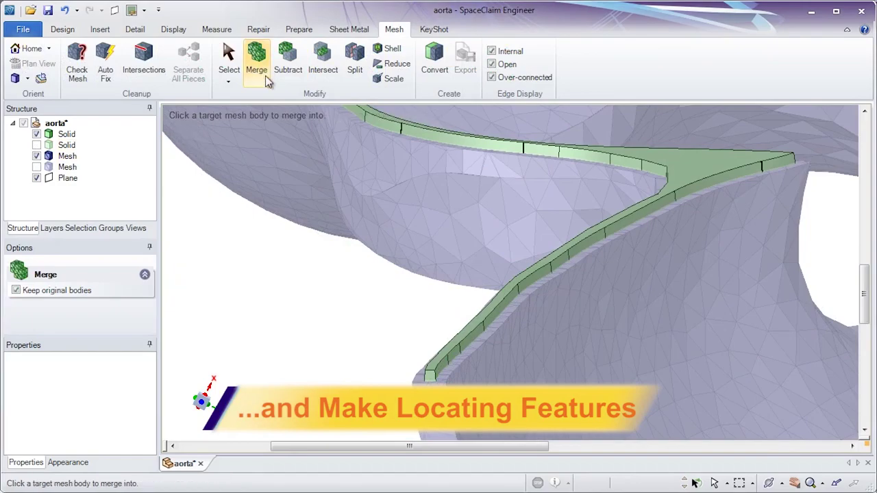
{"action": "left_click", "coordinate": [500, 333]}
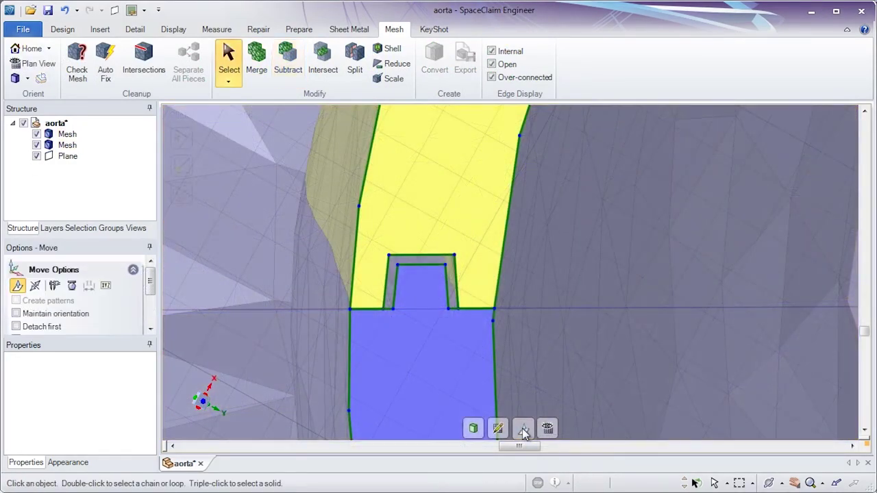
Step: Move the upper half of the aorta mesh about 60 mm upward, away from the lower half
{"action": "left_click_drag", "start_coordinate": [524, 305], "coordinate": [333, 147]}
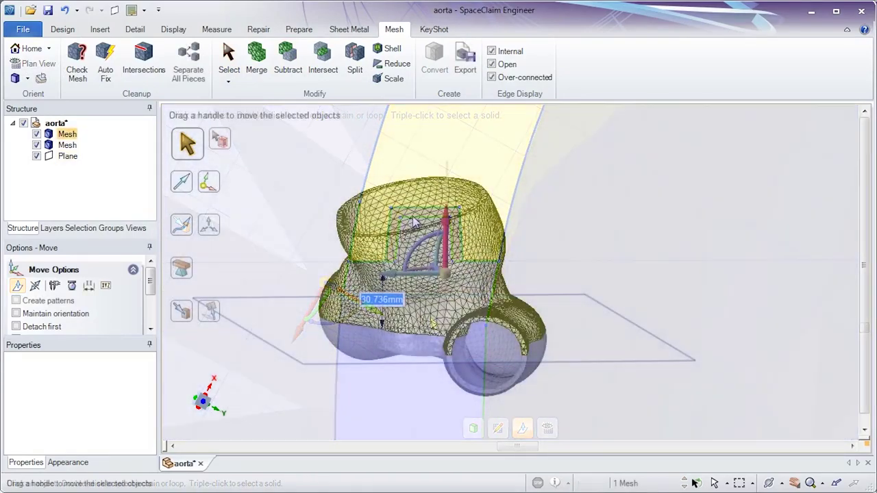
{"action": "left_click_drag", "start_coordinate": [448, 247], "coordinate": [446, 181]}
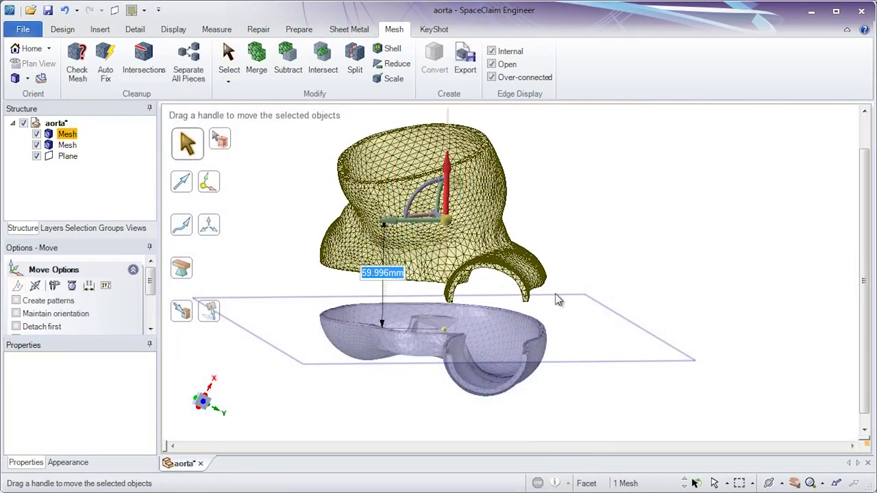
{"action": "key", "text": "Escape"}
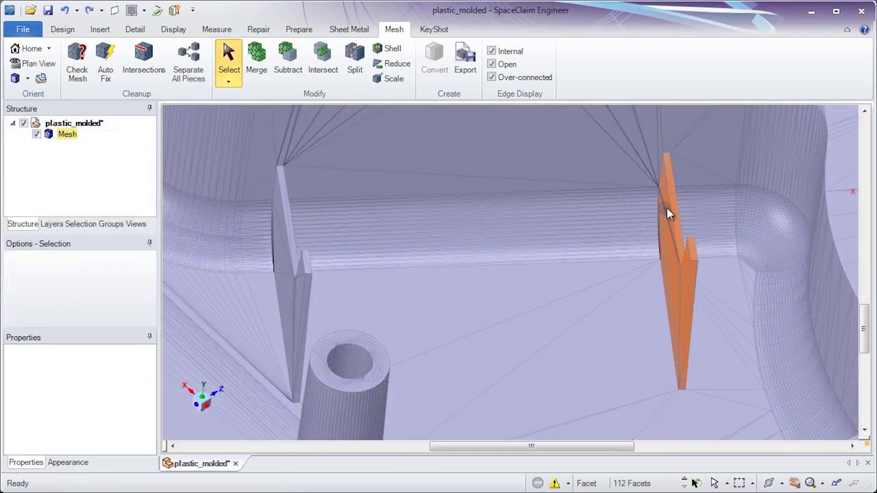
Step: Separate the notched rib from the plastic molded mesh and convert it to a solid with merged faces
{"action": "right_click", "coordinate": [667, 209]}
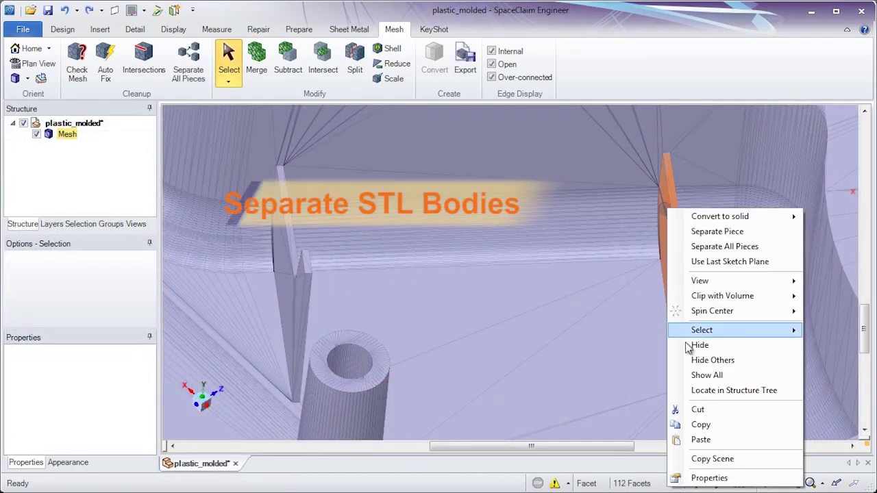
{"action": "left_click", "coordinate": [718, 231]}
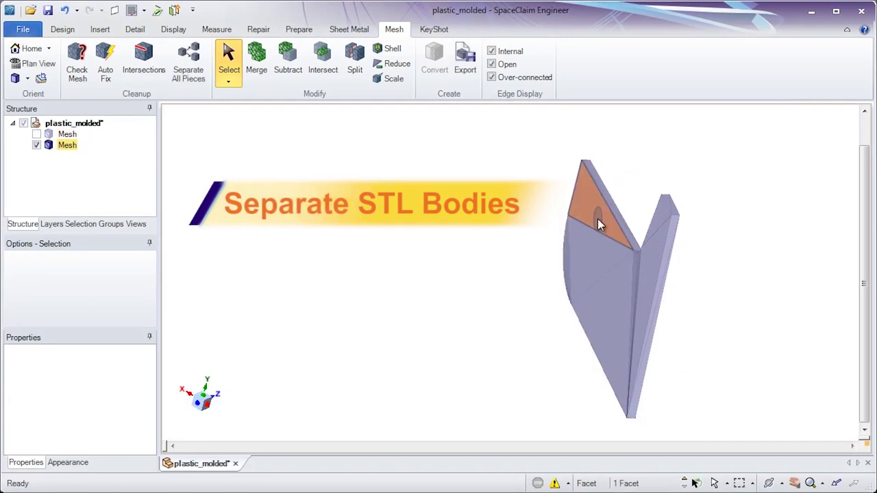
{"action": "right_click", "coordinate": [598, 225]}
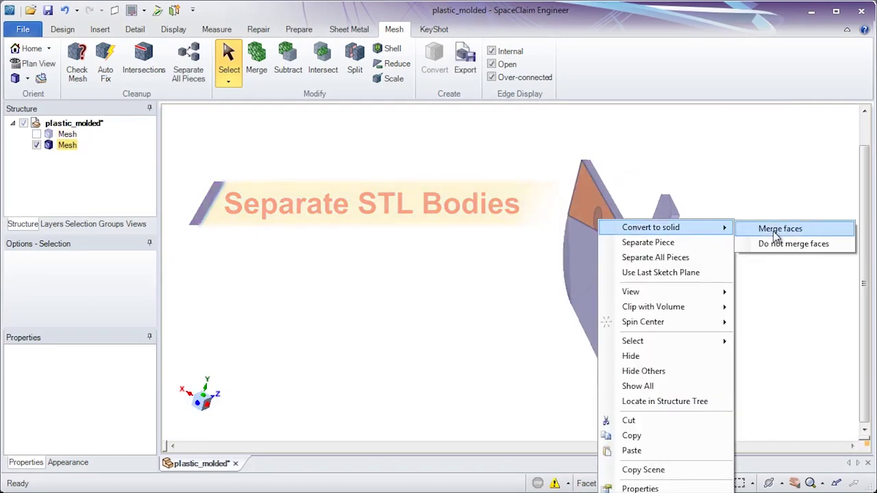
{"action": "left_click", "coordinate": [778, 232]}
Step: Round the edges of the converted rib with the Pull tool and restore the surrounding mesh to view
{"action": "key", "text": "p"}
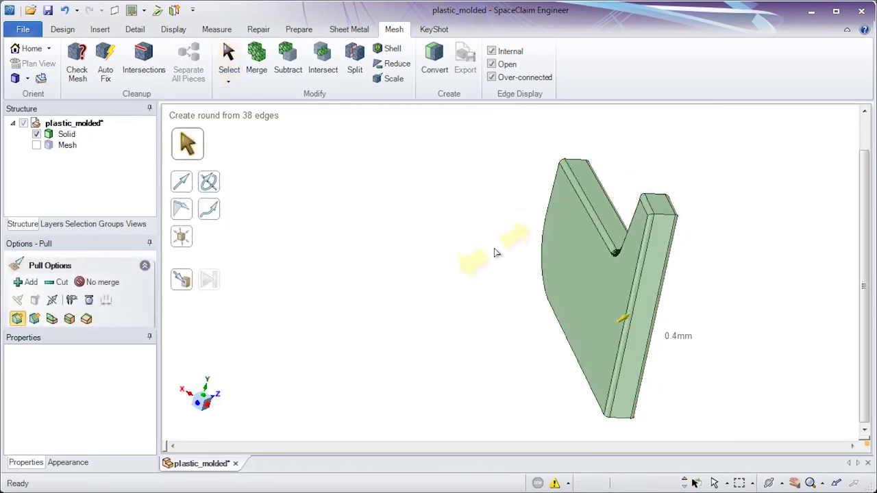
{"action": "key", "text": "ctrl+z"}
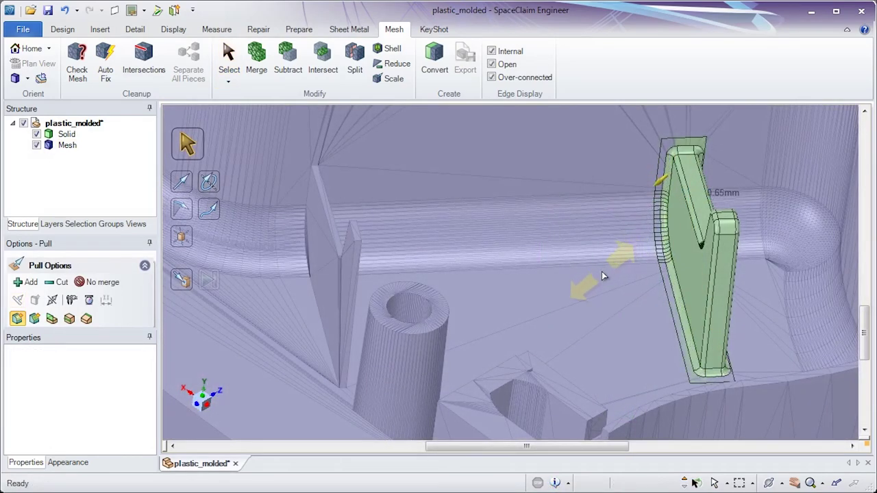
Step: Copy the rounded solid rib onto the other notched rib, beside the hollow round boss
{"action": "key", "text": "m"}
{"action": "left_click_drag", "start_coordinate": [681, 242], "coordinate": [293, 240], "text": "ctrl"}
{"action": "key", "text": "s"}
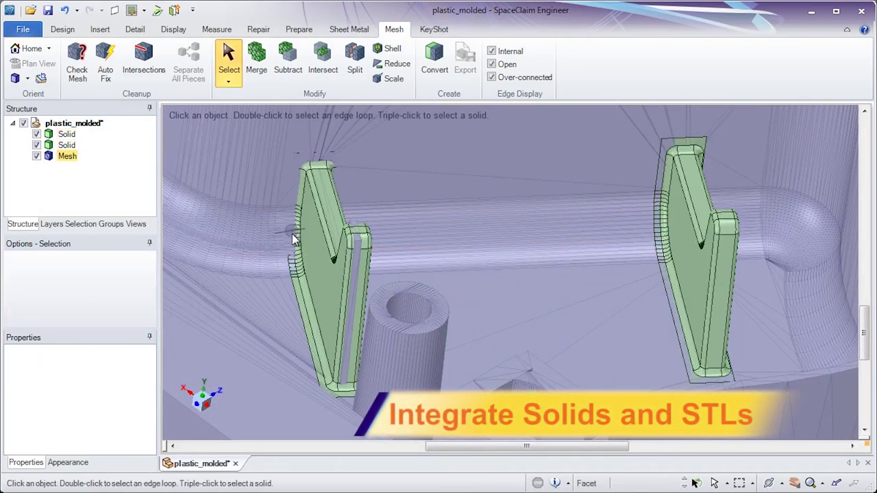
Step: Merge both rounded solid ribs into the plastic molded mesh
{"action": "left_click", "coordinate": [256, 61]}
{"action": "left_click", "coordinate": [521, 219]}
{"action": "left_click", "coordinate": [699, 261]}
{"action": "left_click", "coordinate": [363, 248]}
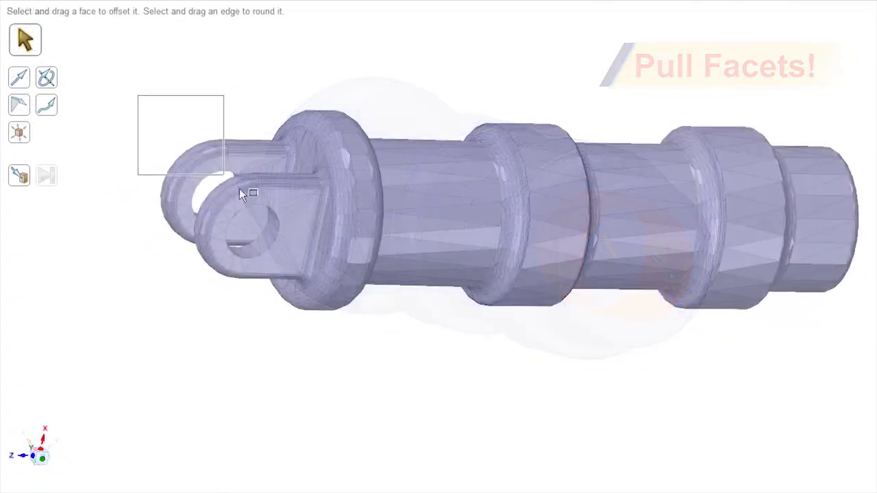
Step: Move the facets of the shaft's two-lug end along the shaft axis
{"action": "left_click_drag", "start_coordinate": [403, 338], "coordinate": [401, 330]}
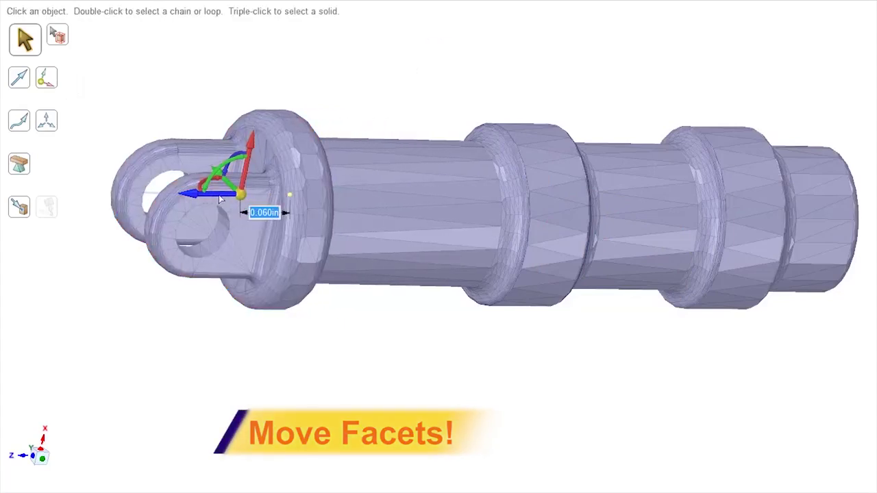
{"action": "left_click_drag", "start_coordinate": [226, 198], "coordinate": [262, 203]}
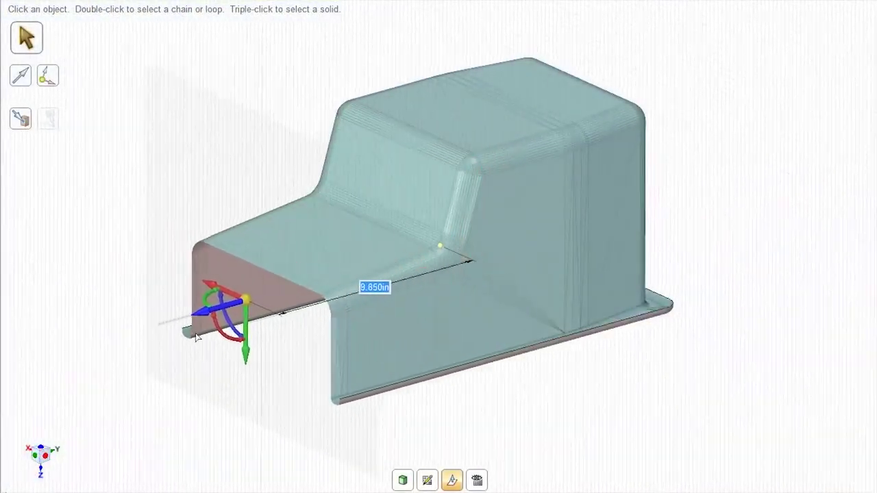
Step: Sweep the section plane back and forth through the stepped pan to examine its cross-sections
{"action": "left_click_drag", "start_coordinate": [196, 337], "coordinate": [317, 333]}
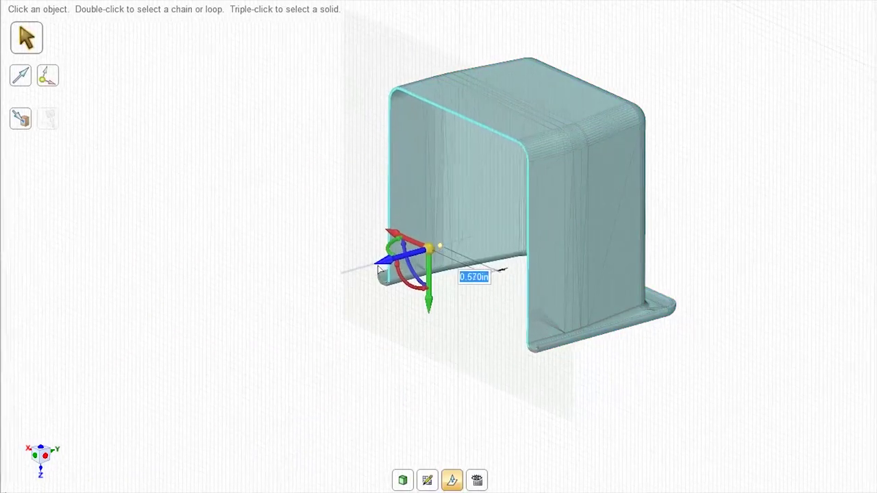
{"action": "left_click_drag", "start_coordinate": [378, 265], "coordinate": [135, 359]}
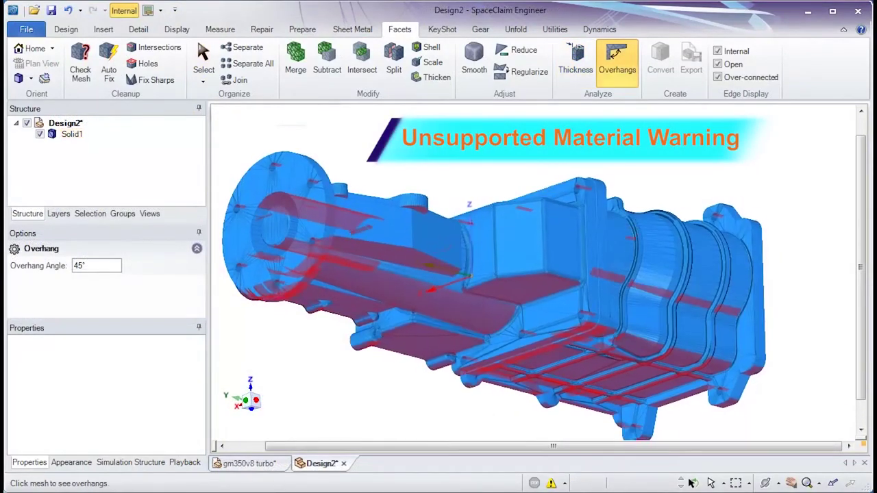
Step: Open the overhang angle for editing in the housing's overhang analysis
{"action": "double_click", "coordinate": [83, 266]}
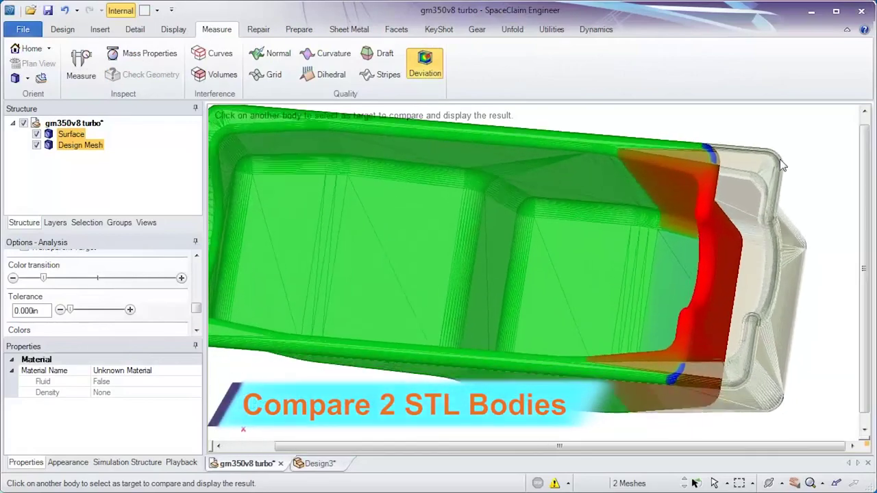
Step: Increase the color transition of the deviation comparison between the surface mesh and the design mesh
{"action": "scroll", "coordinate": [103, 288], "scroll_direction": "up", "scroll_amount": 1}
{"action": "mouse_move", "coordinate": [43, 302]}
{"action": "left_mouse_down"}
{"action": "mouse_move", "coordinate": [22, 302]}
{"action": "mouse_move", "coordinate": [45, 302]}
{"action": "left_mouse_up"}
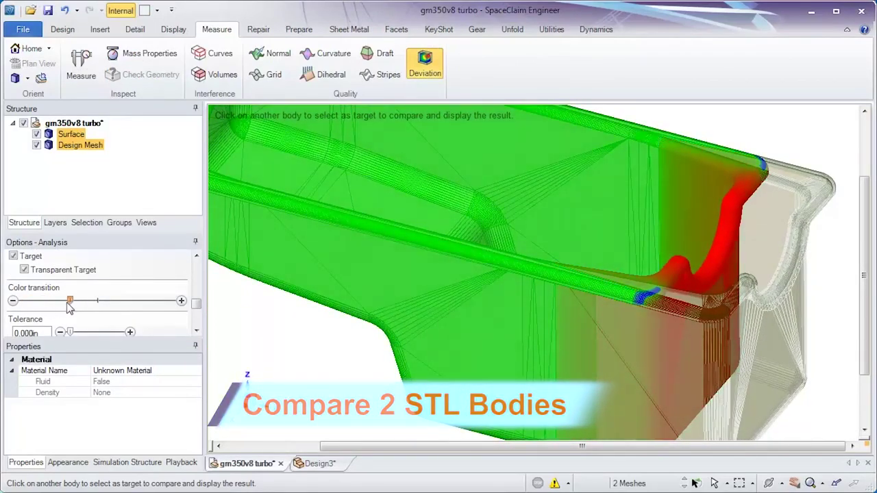